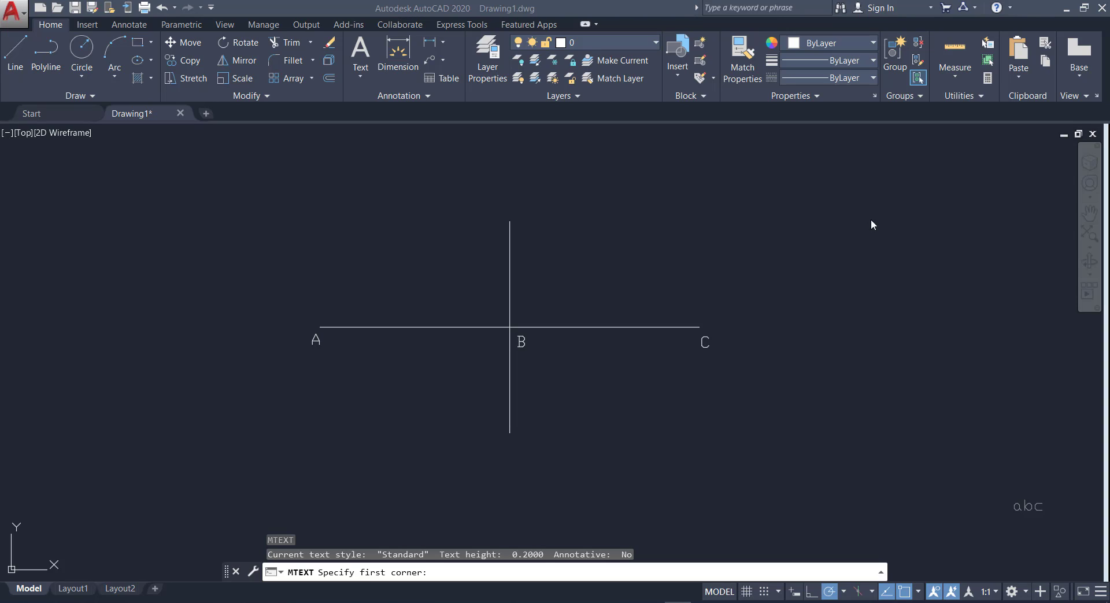
- Start a centre-based ellipse and expand the Draw panel's Ellipse dropdown to show its methods
left_click(147, 58)
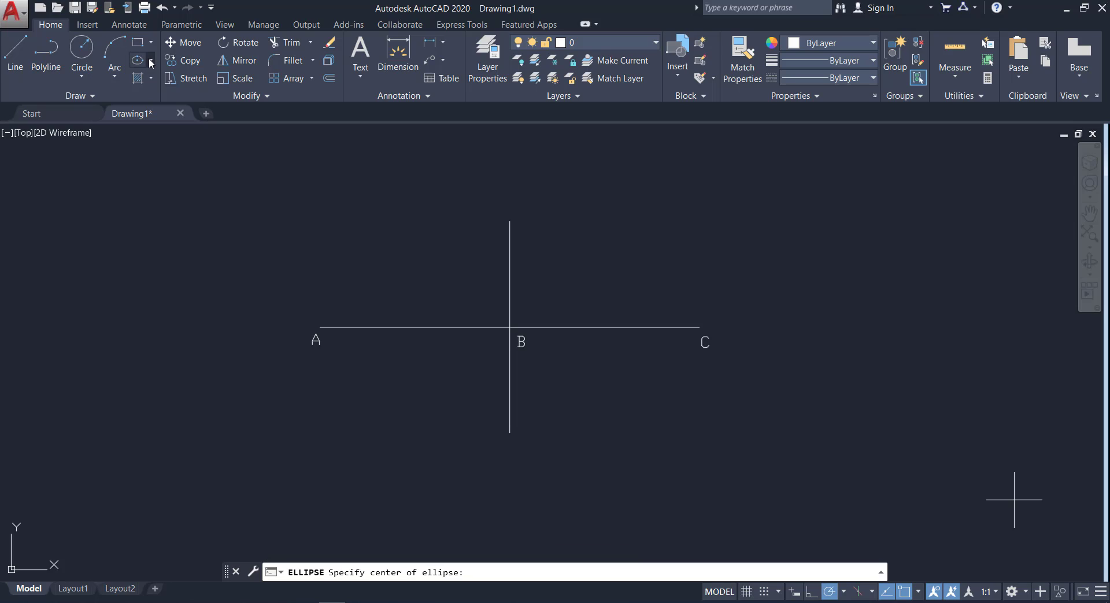
left_click(149, 57)
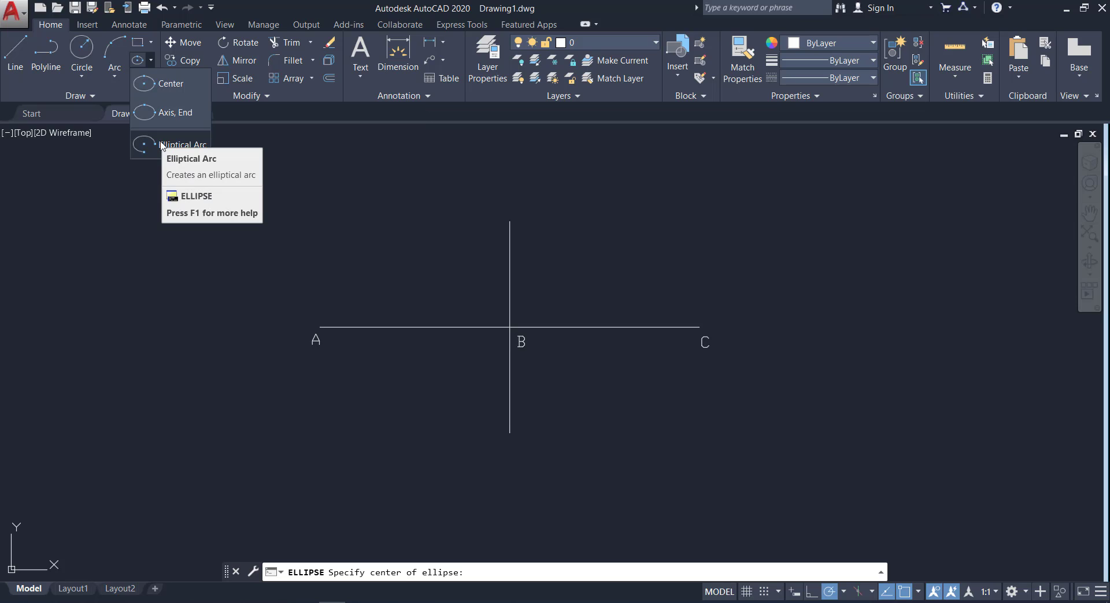
mouse_move(165, 83)
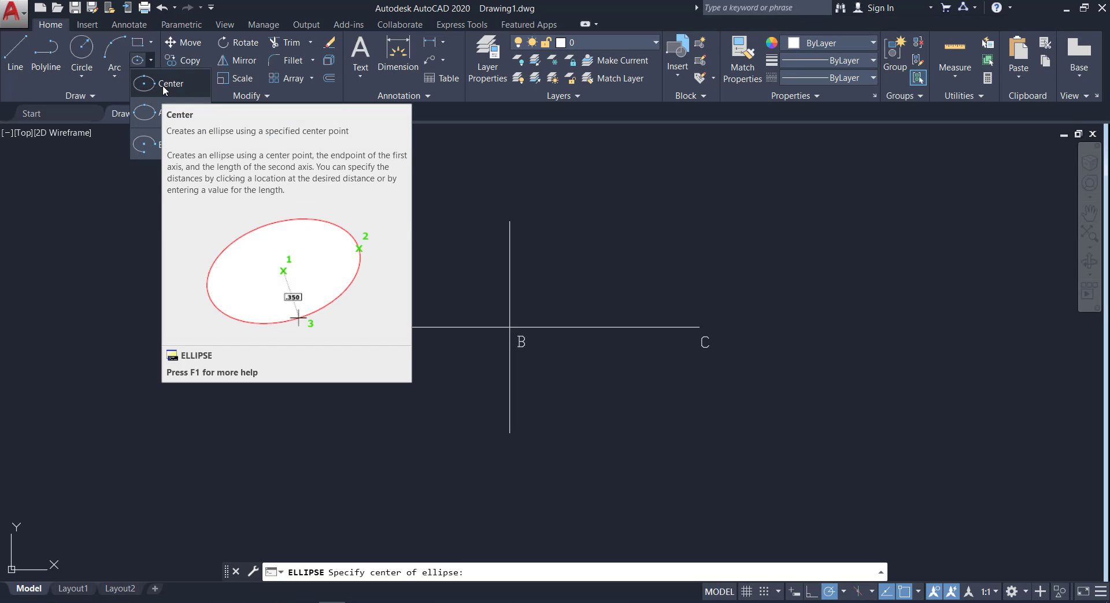
- Draw a Center ellipse at B with one axis end at C and the other at the vertical line's top
left_click(162, 85)
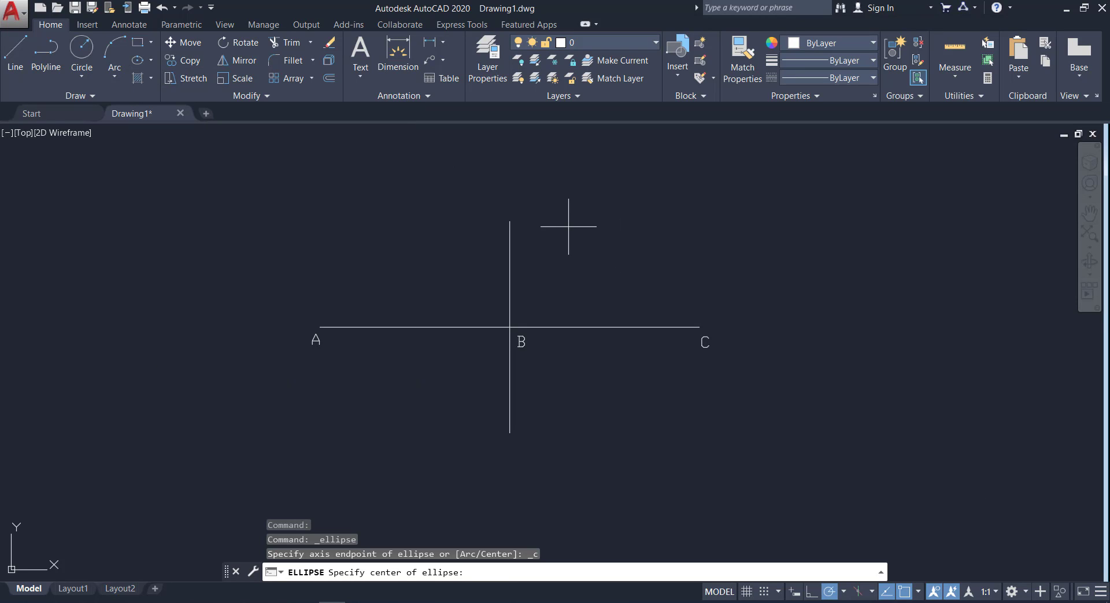
left_click(148, 61)
left_click(510, 327)
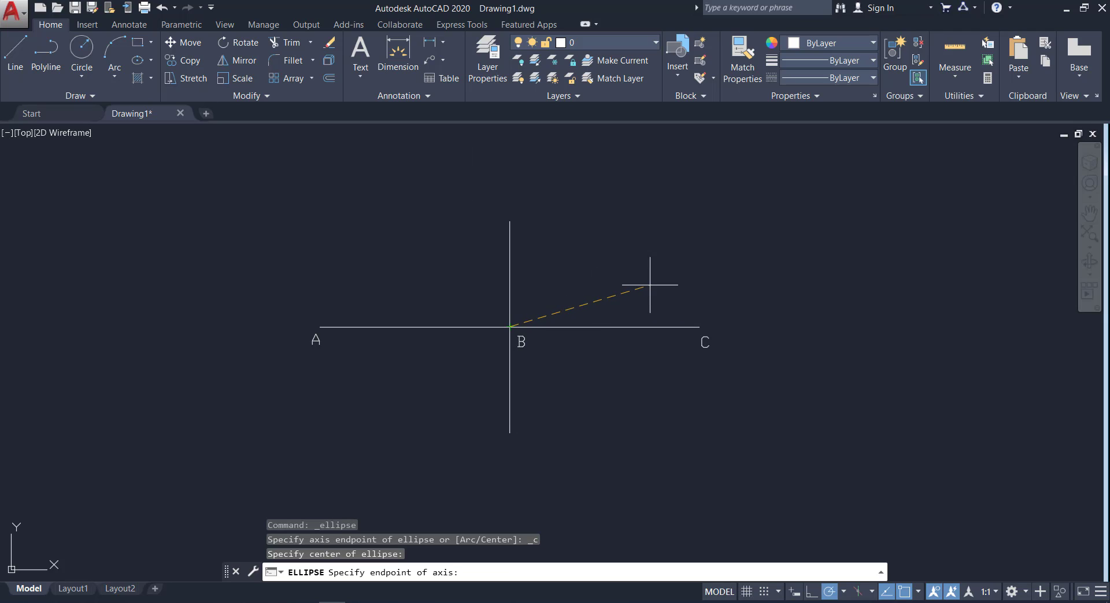
left_click(699, 327)
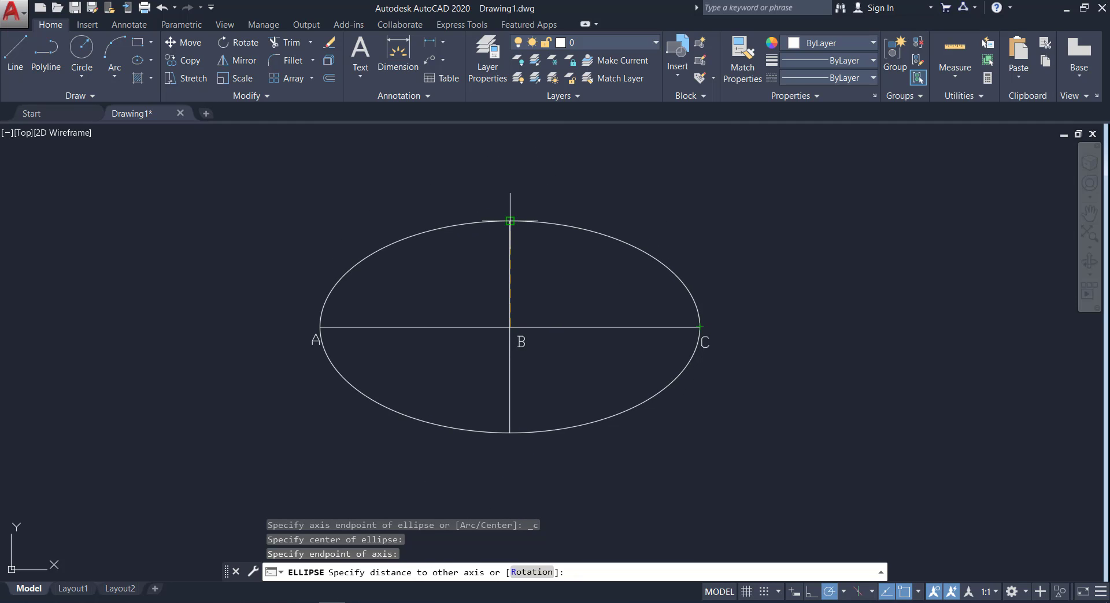
left_click(509, 221)
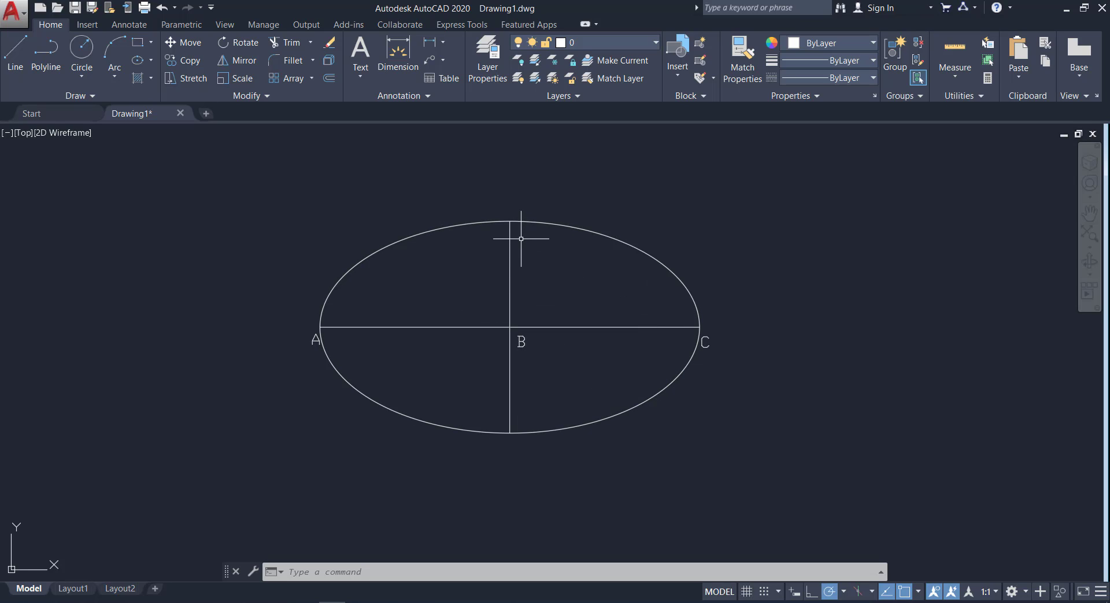
- Erase the centre-drawn ellipse and start an Ellipse > Axis, End command
right_click(392, 246)
left_click(392, 246)
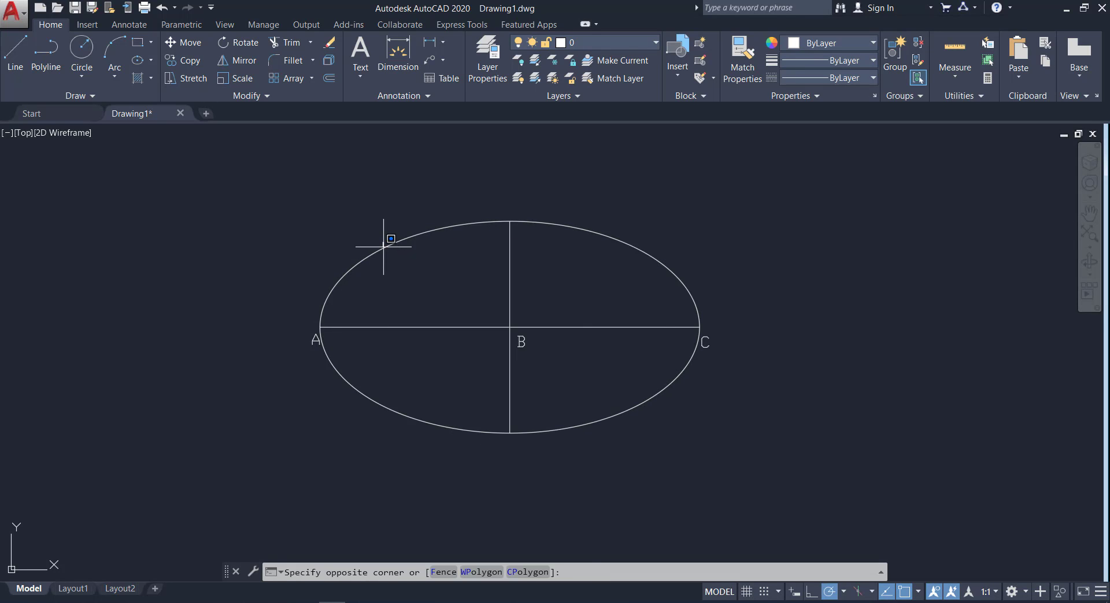
left_click(385, 248)
right_click(384, 249)
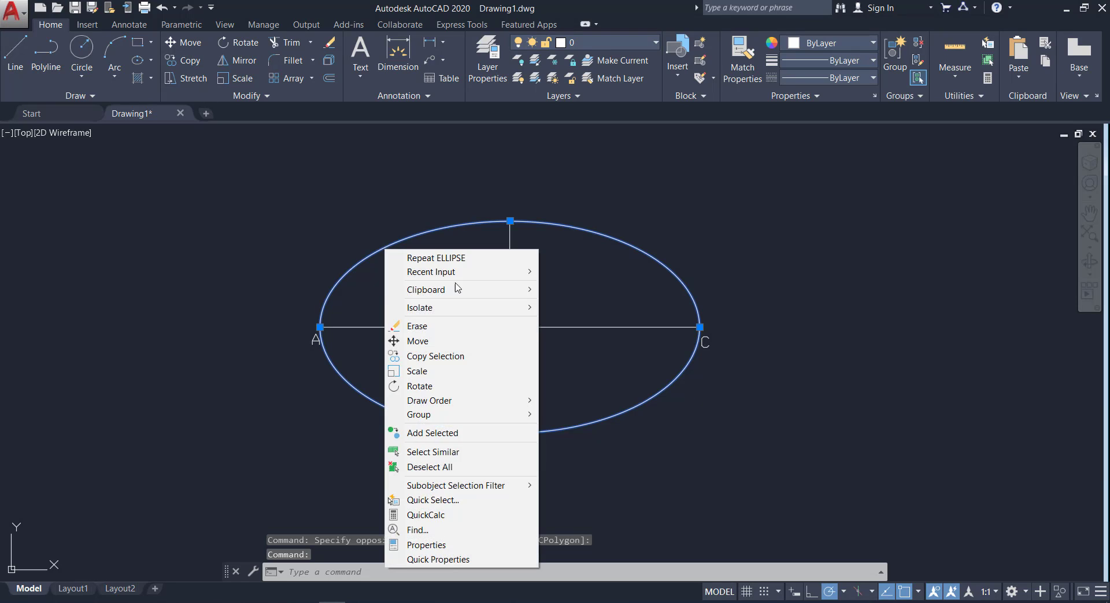
left_click(449, 326)
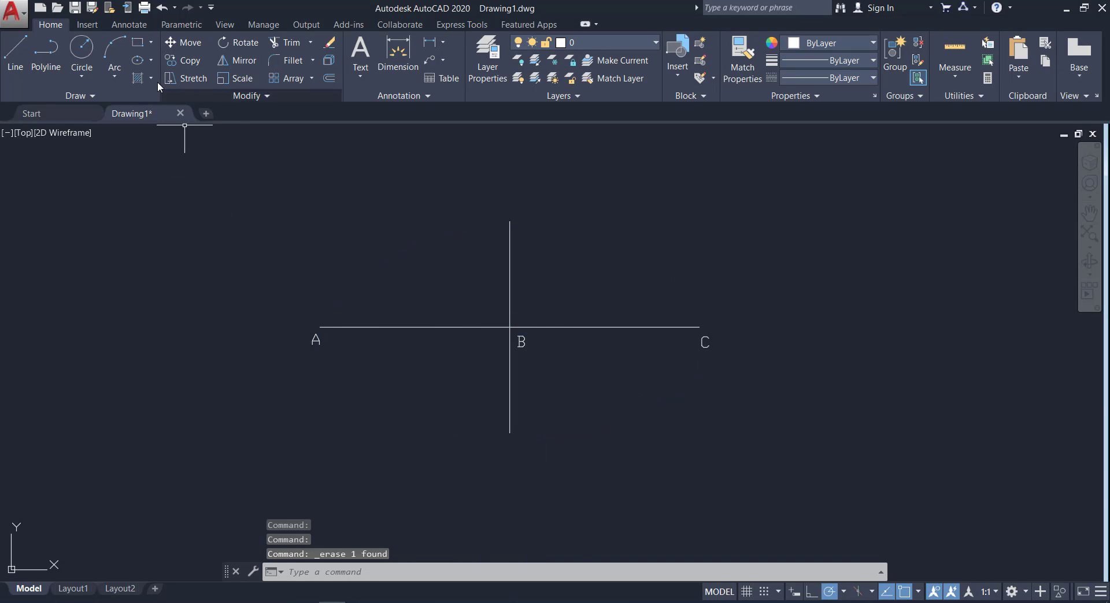
left_click(151, 60)
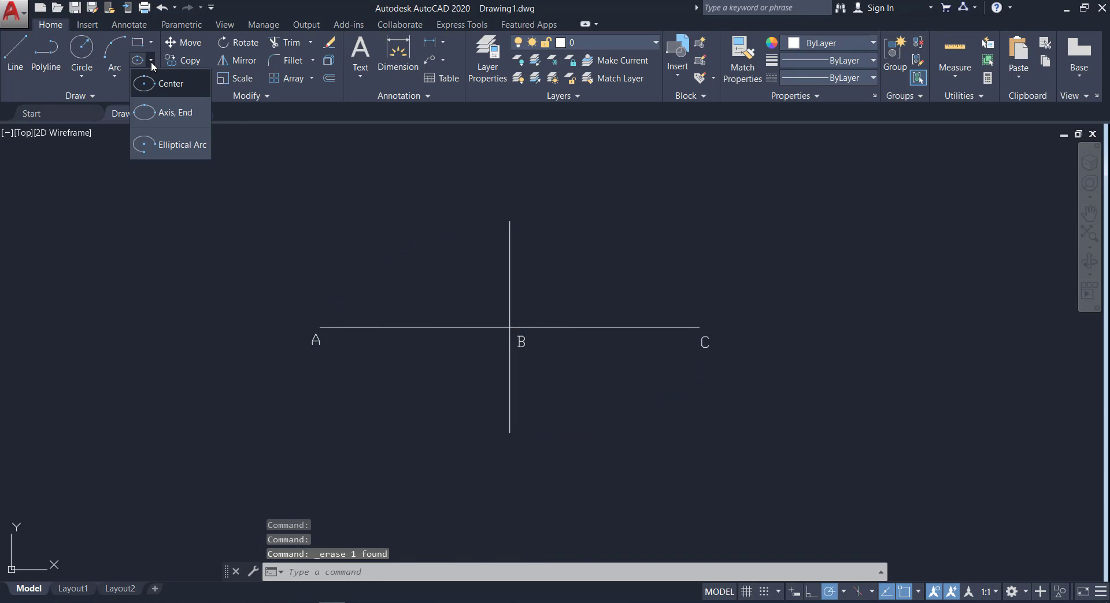
left_click(172, 114)
mouse_move(131, 113)
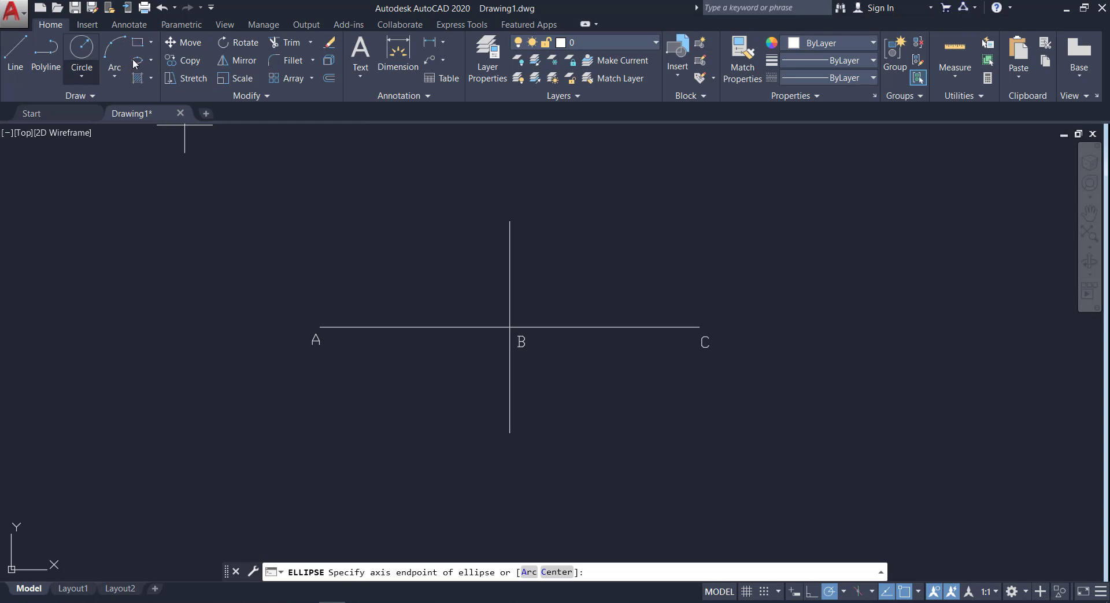
- Draw an Axis, End ellipse with axis ends A and C, reaching the vertical line's top endpoint
left_click(150, 60)
left_click(151, 112)
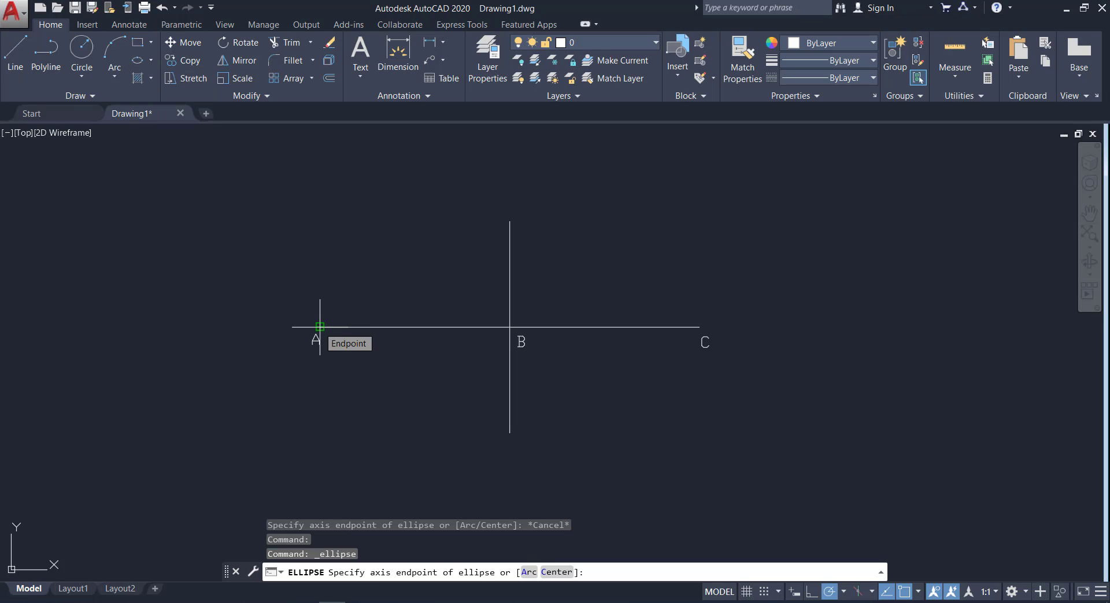
left_click(319, 327)
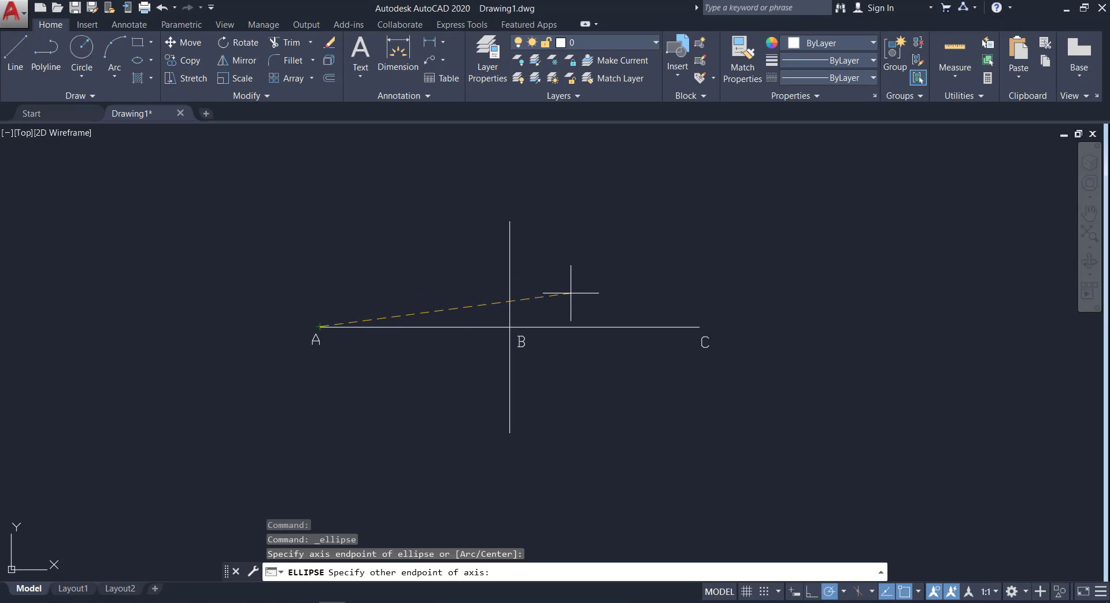
left_click(700, 327)
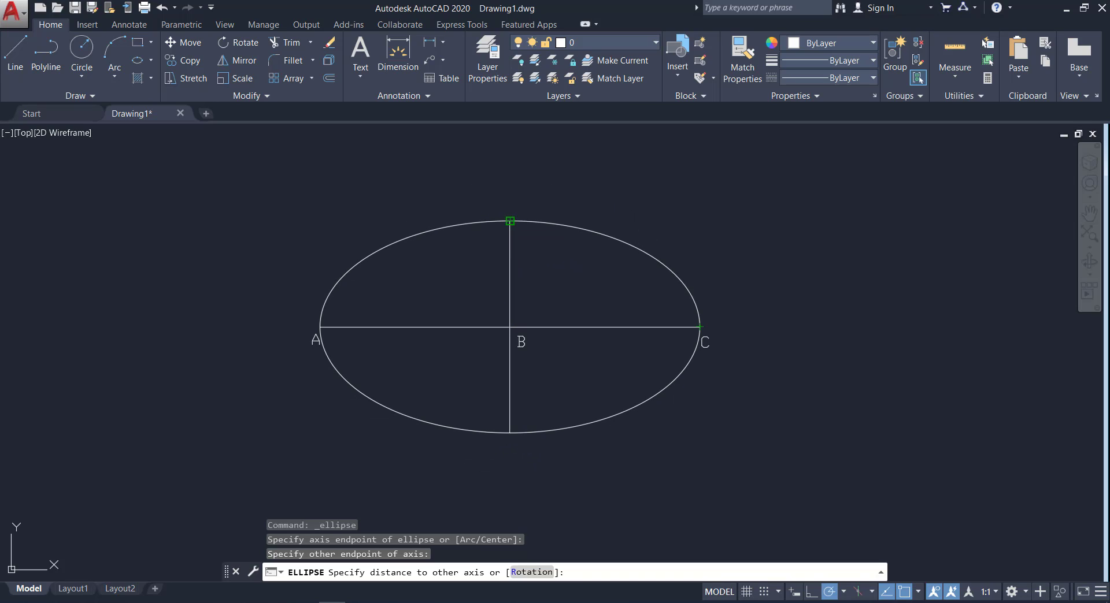
left_click(510, 221)
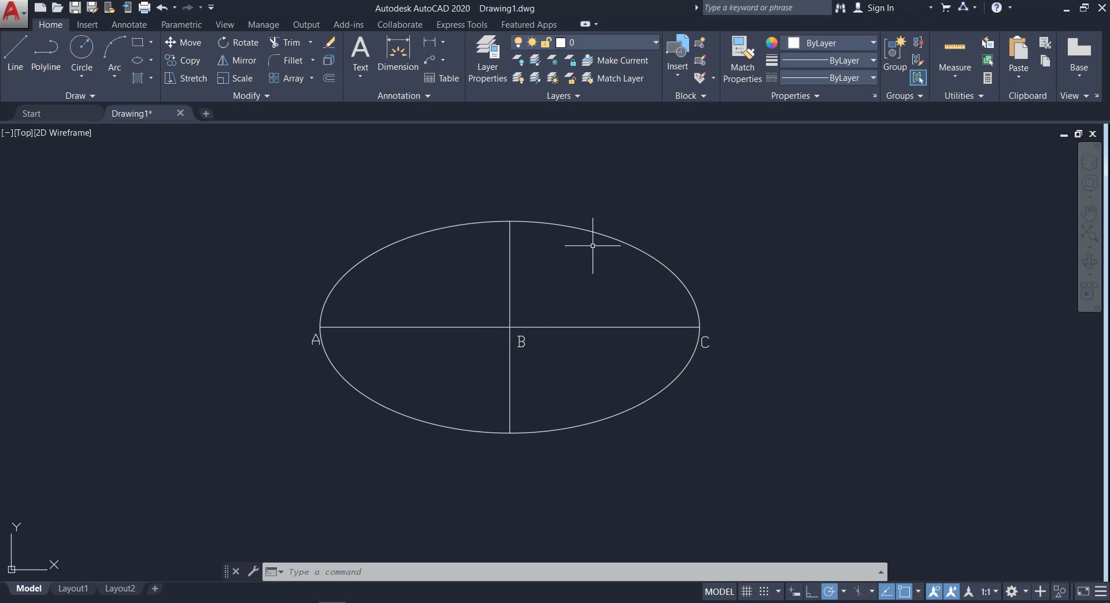
- Erase the axis-endpoint ellipse and start the Ellipse > Elliptical Arc command
left_click(388, 246)
right_click(389, 246)
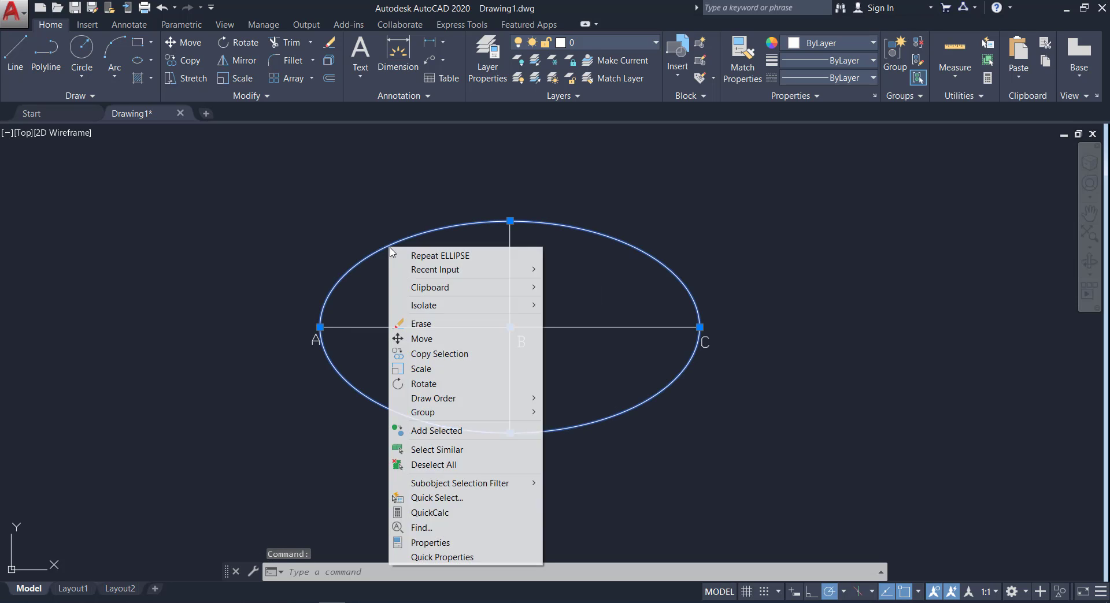
left_click(442, 325)
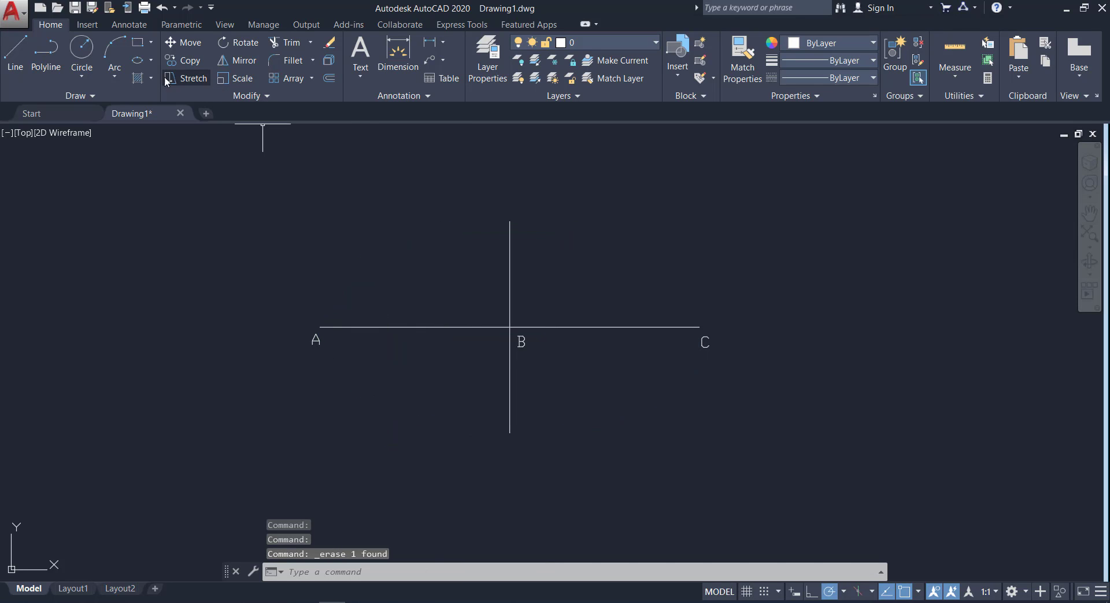
left_click(151, 59)
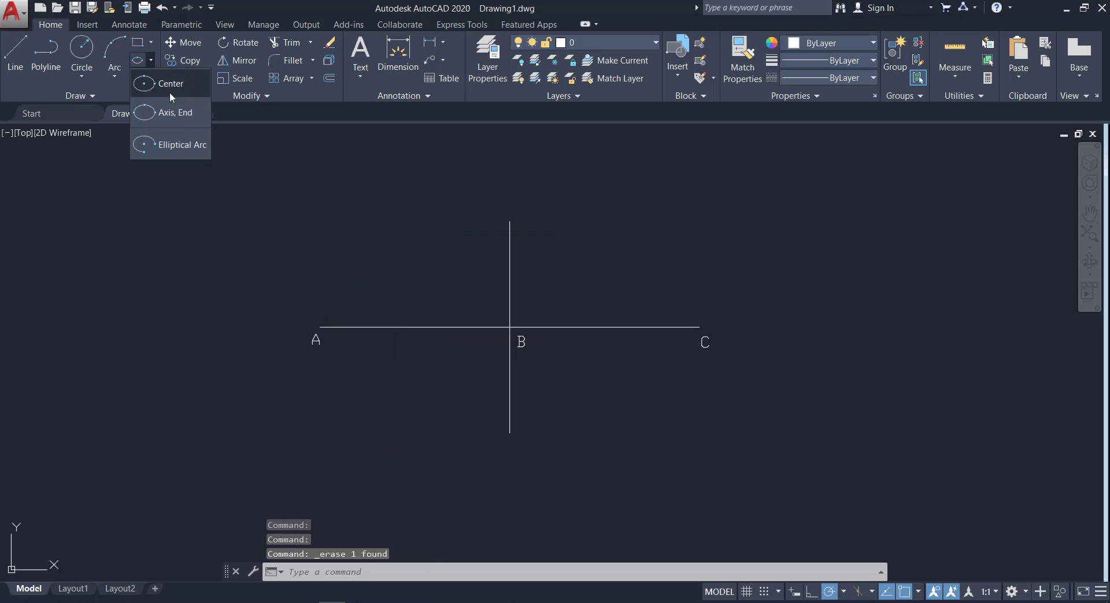
left_click(181, 152)
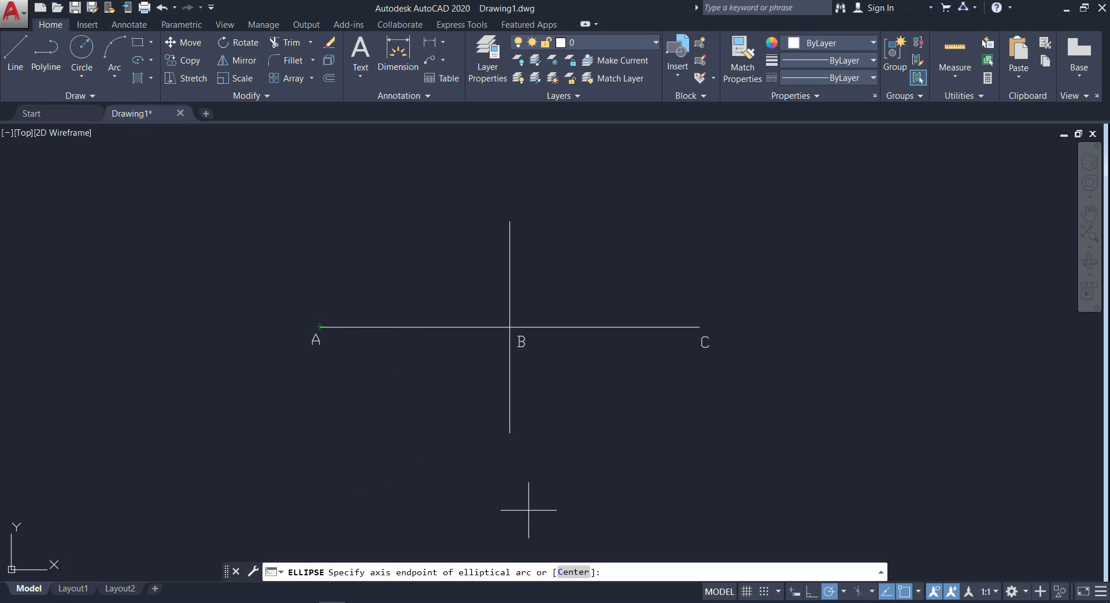
- Choose the Center option, centre the arc's ellipse on B, axis end at C, other axis at the vertical line's top
left_click(574, 572)
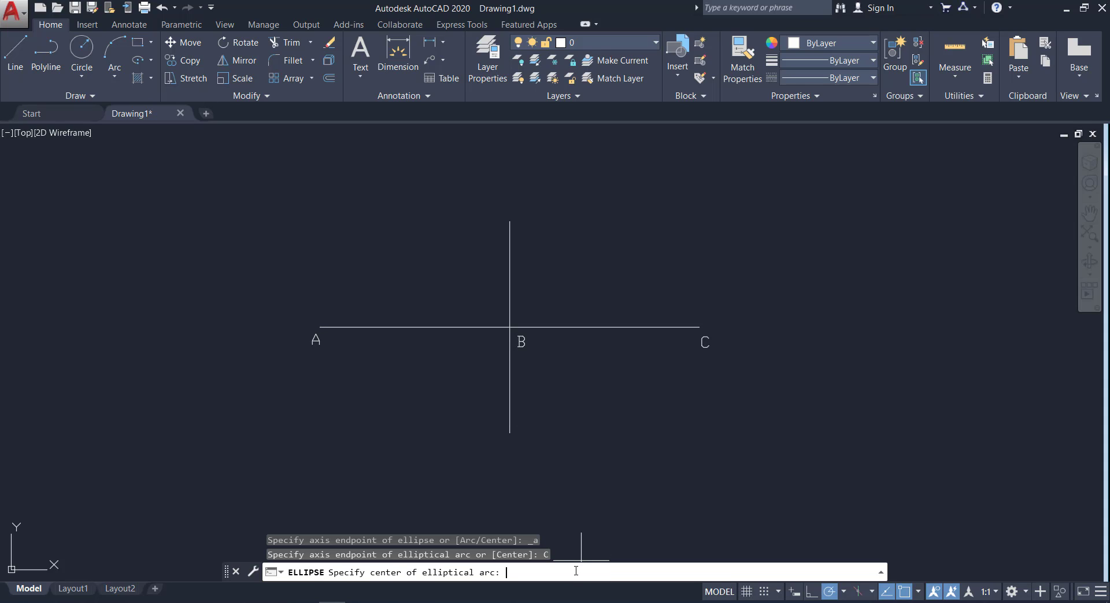
left_click(510, 326)
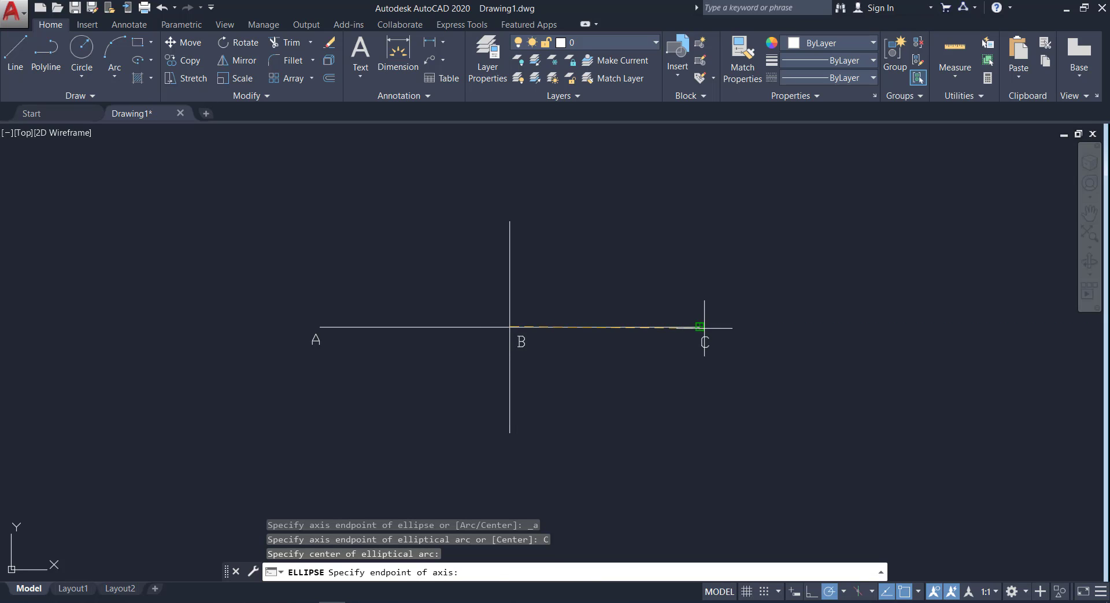
left_click(700, 327)
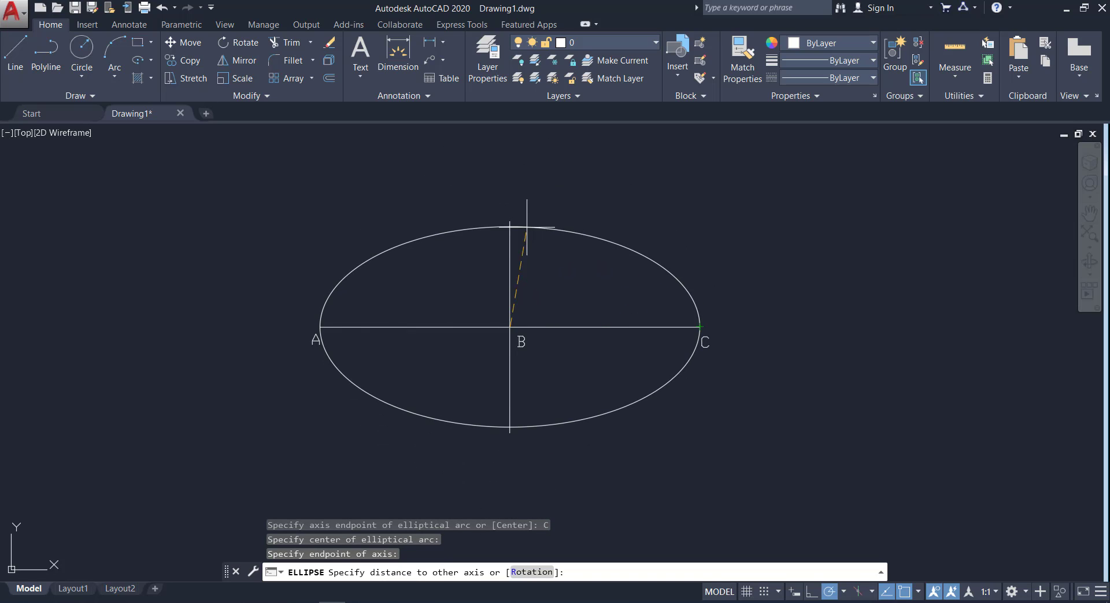
left_click(510, 221)
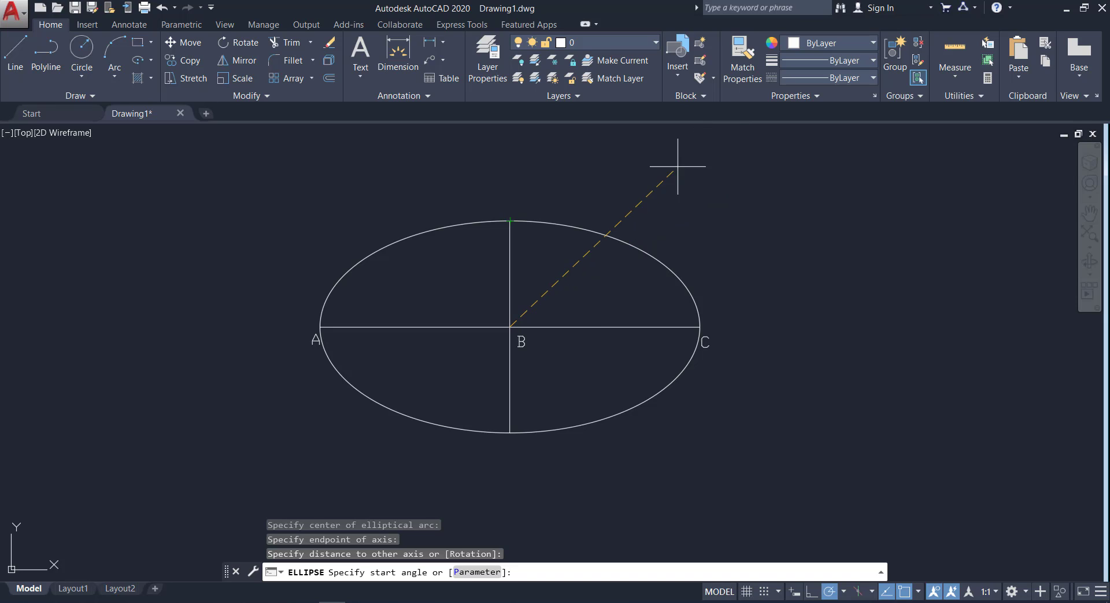
- Set the arc's start angle at the upper right and its end angle below A
left_click(751, 196)
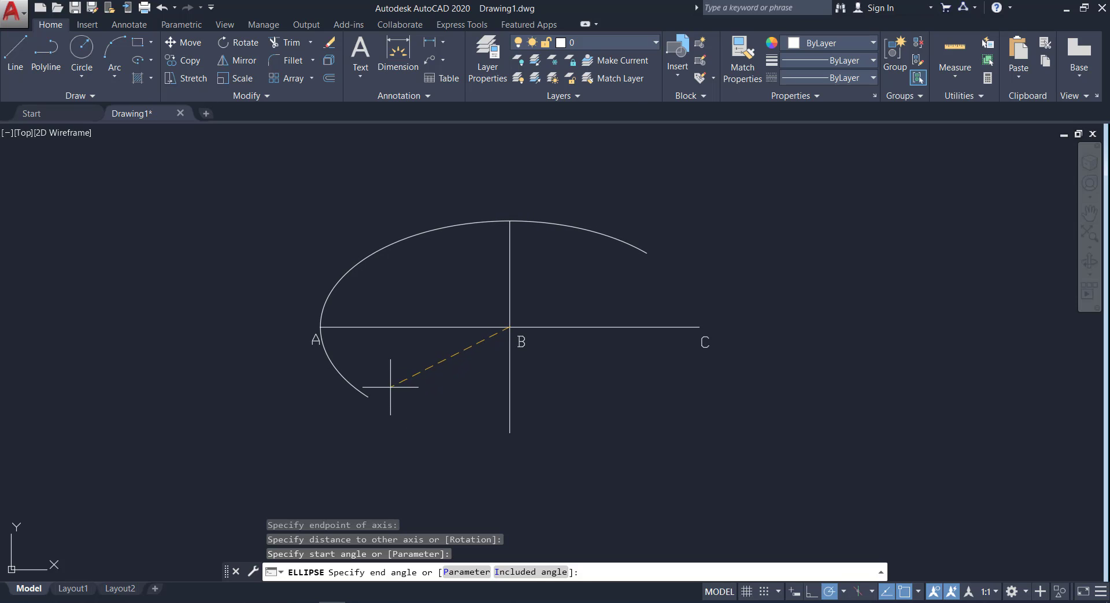
left_click(408, 391)
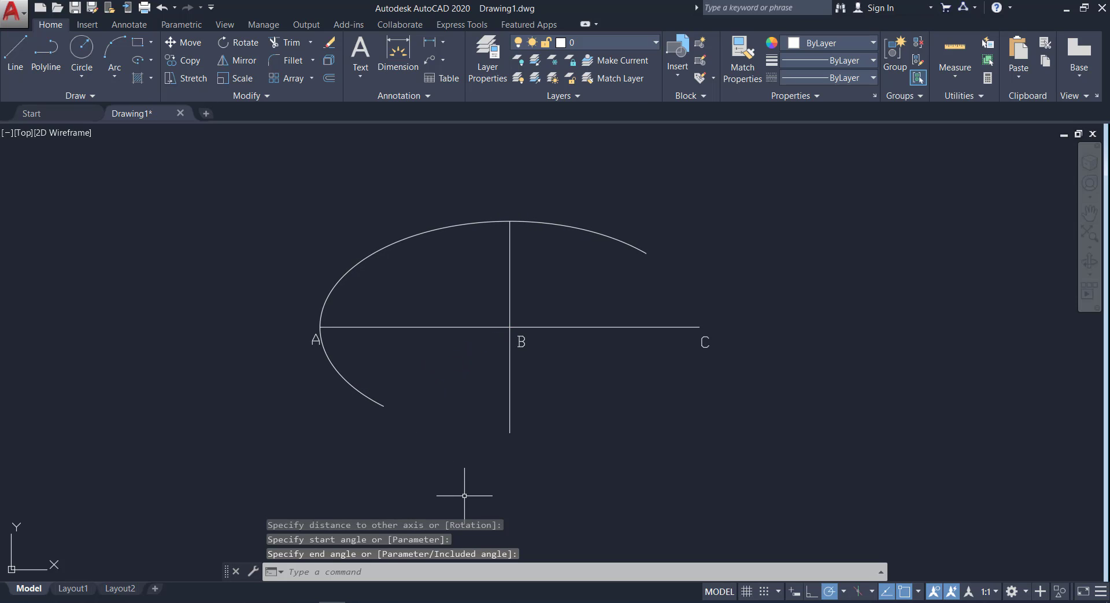